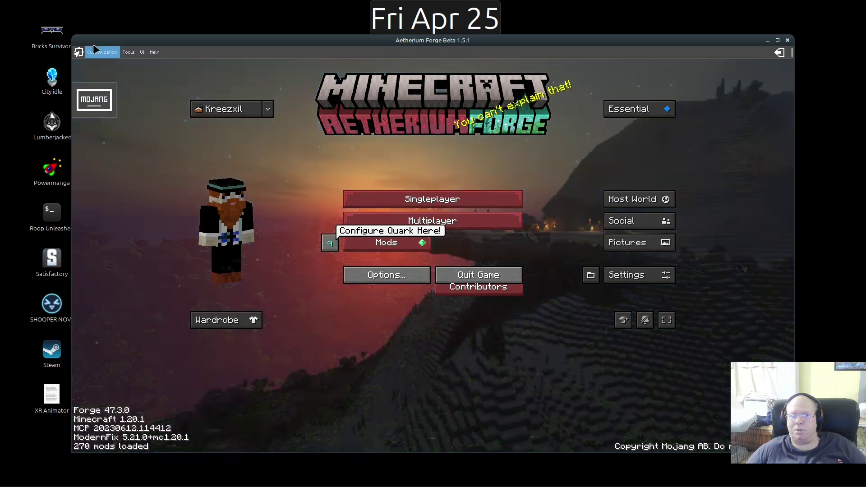
Open title_screen_layout in the FancyMenu layout editor from Customization > Layouts.
left_click(95, 49)
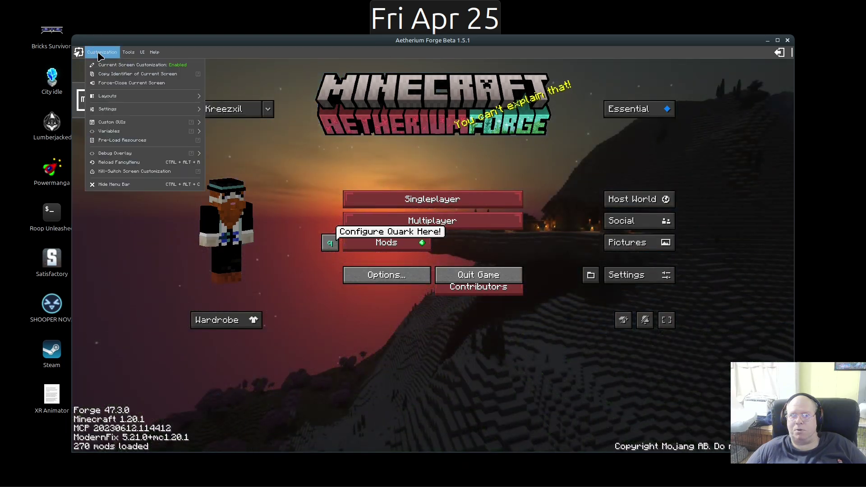
mouse_move(142, 103)
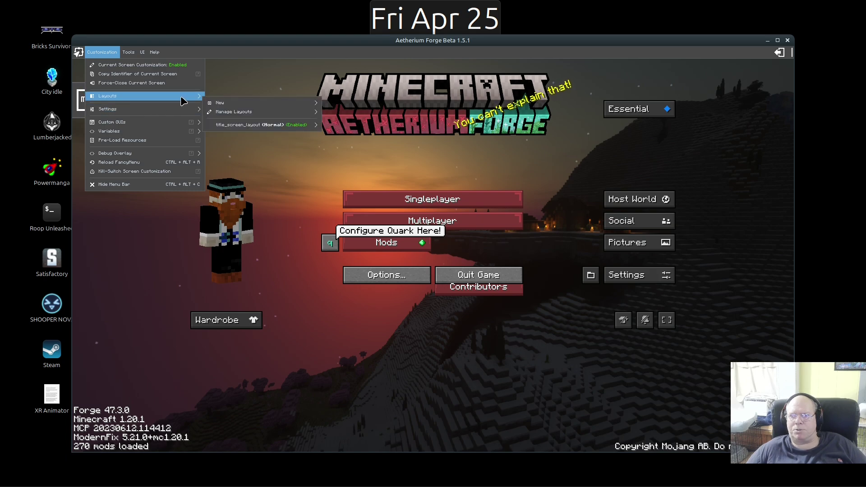
mouse_move(245, 124)
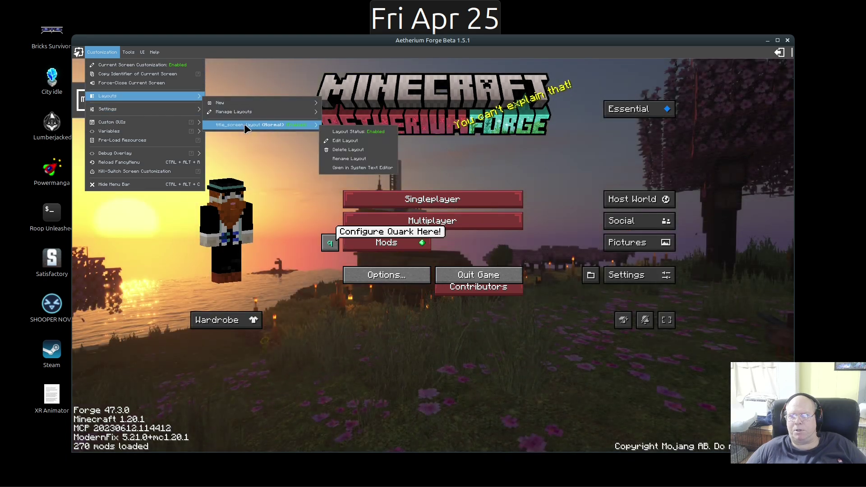
left_click(354, 141)
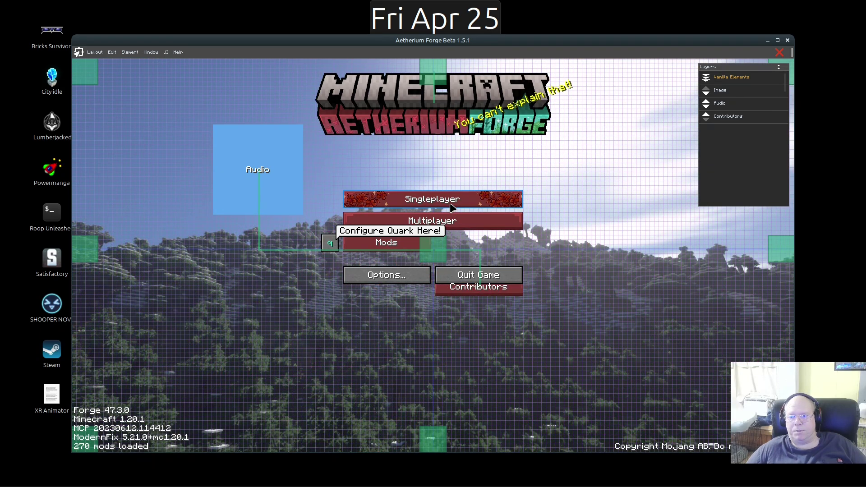
Set the Singleplayer button's anchor point to Center of Screen.
right_click(451, 207)
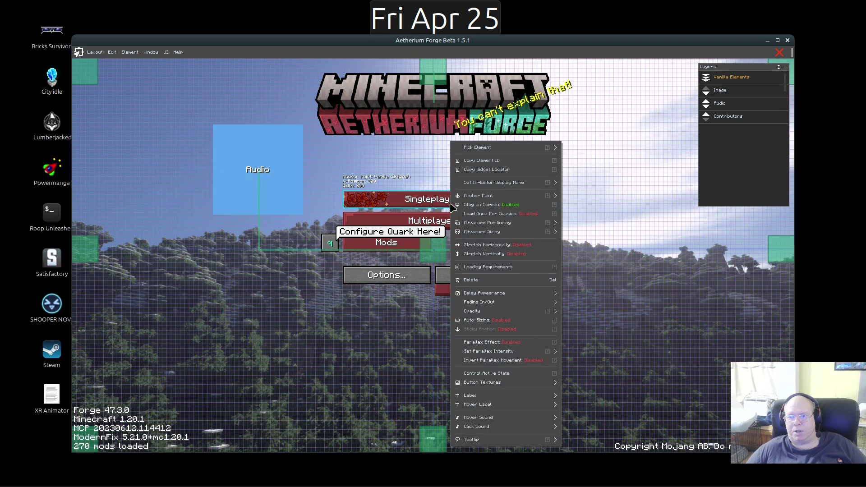
mouse_move(480, 200)
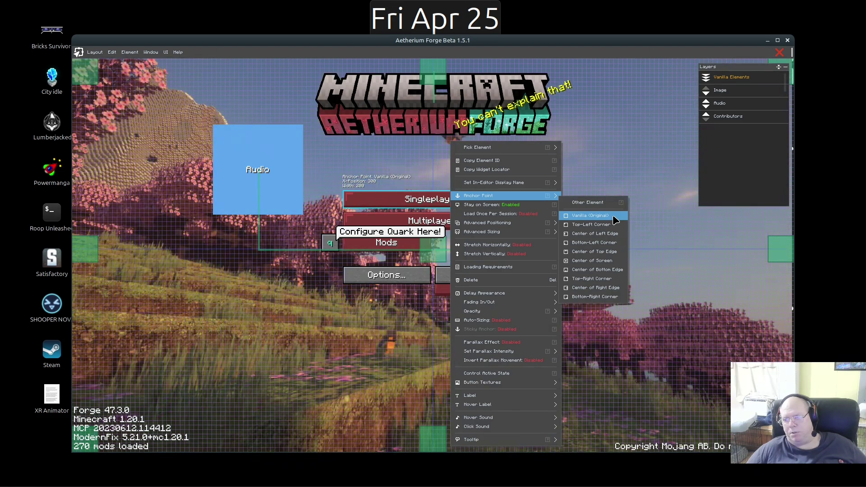
left_click(597, 263)
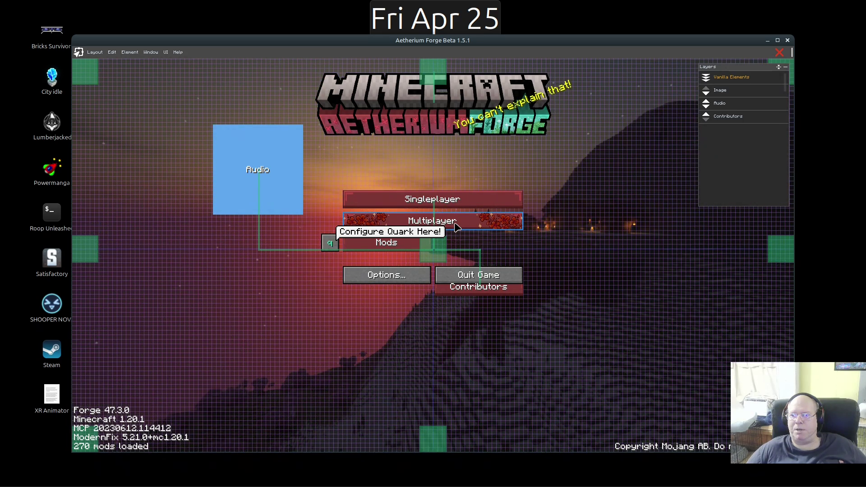
Drag the Contributors button up beside Mods and change its anchor point.
left_click_drag(470, 287, 470, 243)
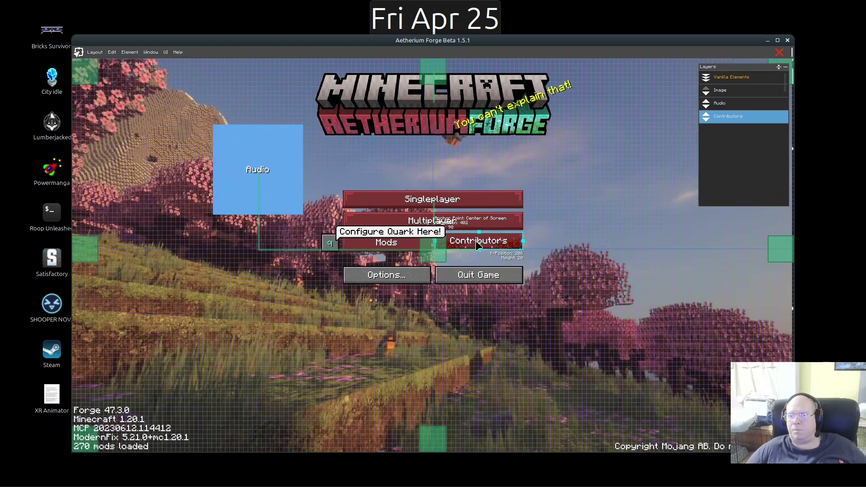
right_click(477, 244)
mouse_move(553, 139)
left_click(604, 195)
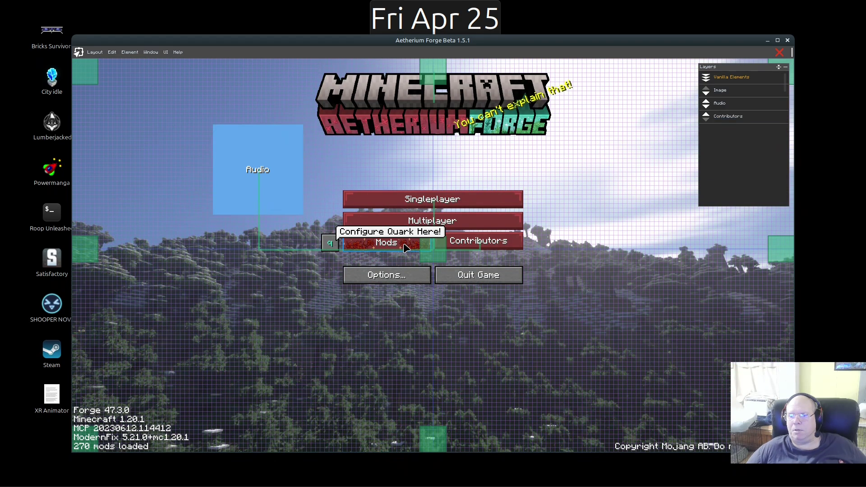
Re-anchor the Mods button and anchor Contributors to Center of Screen.
right_click(405, 247)
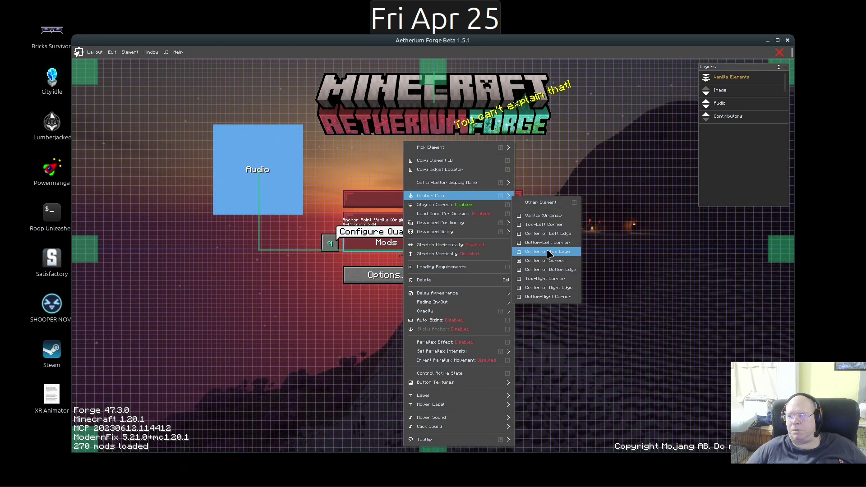
left_click(548, 261)
right_click(495, 224)
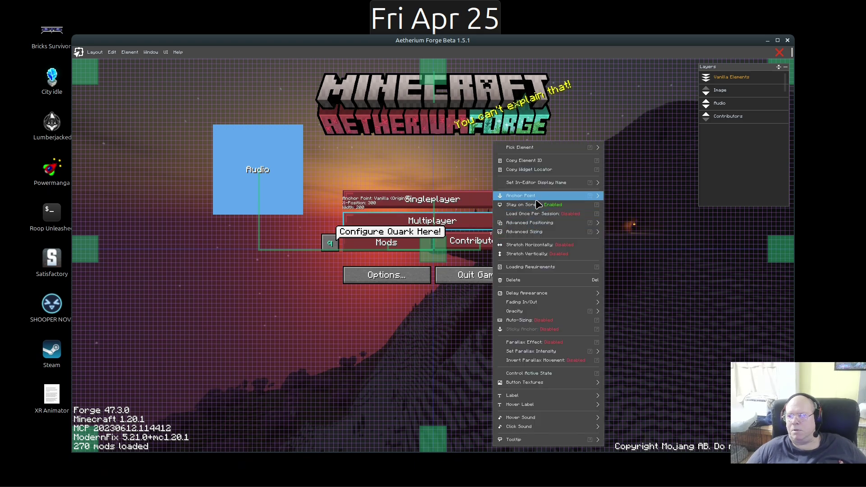
mouse_move(538, 199)
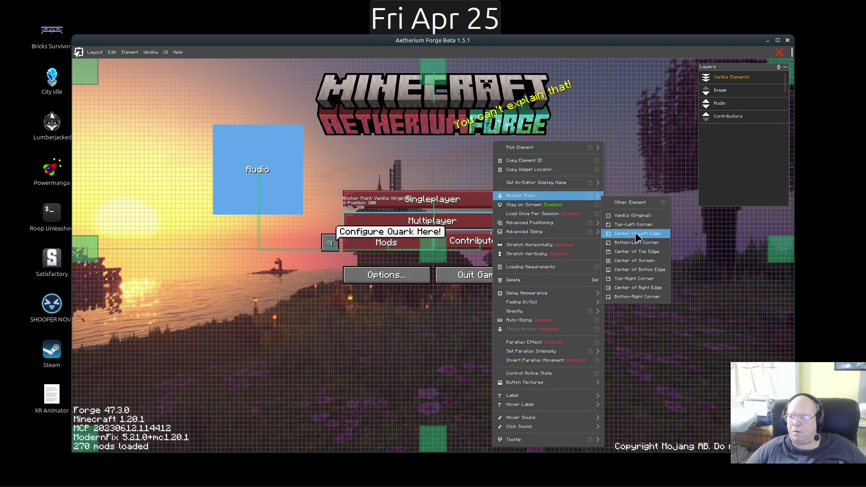
left_click(634, 260)
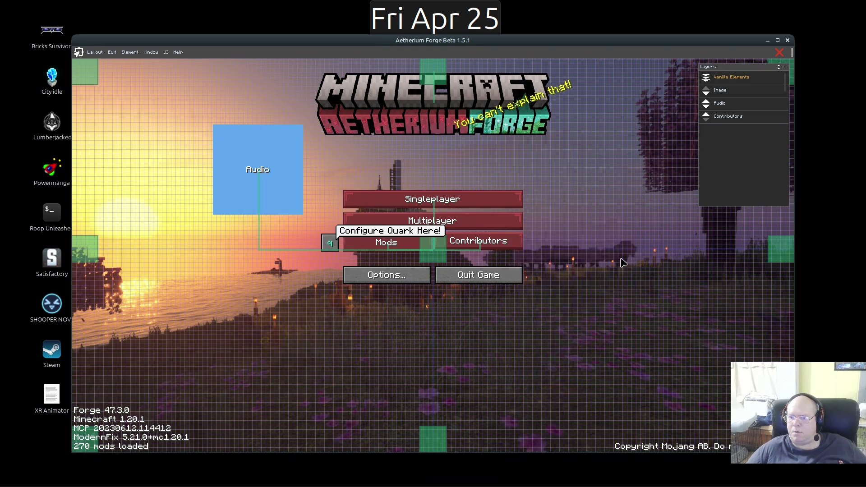
Anchor the Options and Quit Game buttons to Center of Screen.
right_click(371, 274)
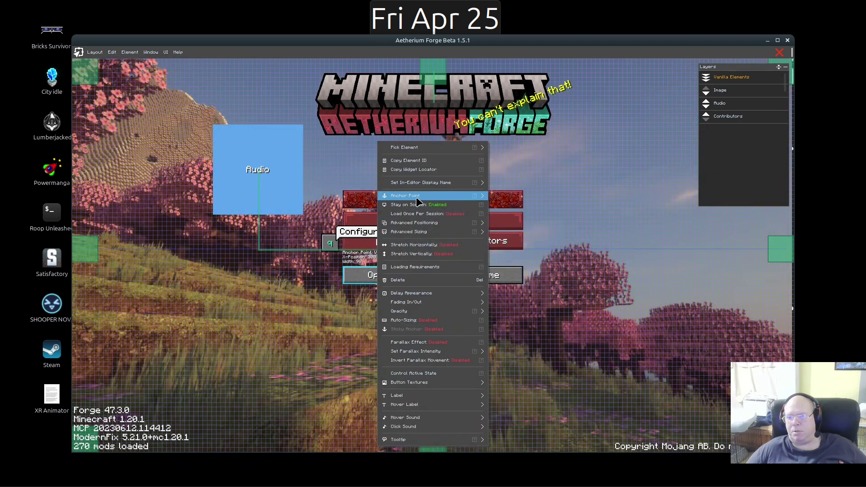
mouse_move(447, 197)
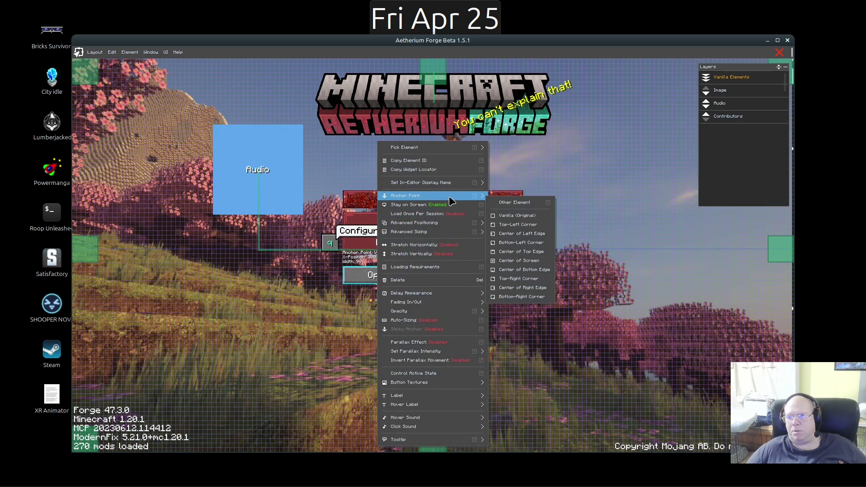
left_click(522, 262)
right_click(475, 274)
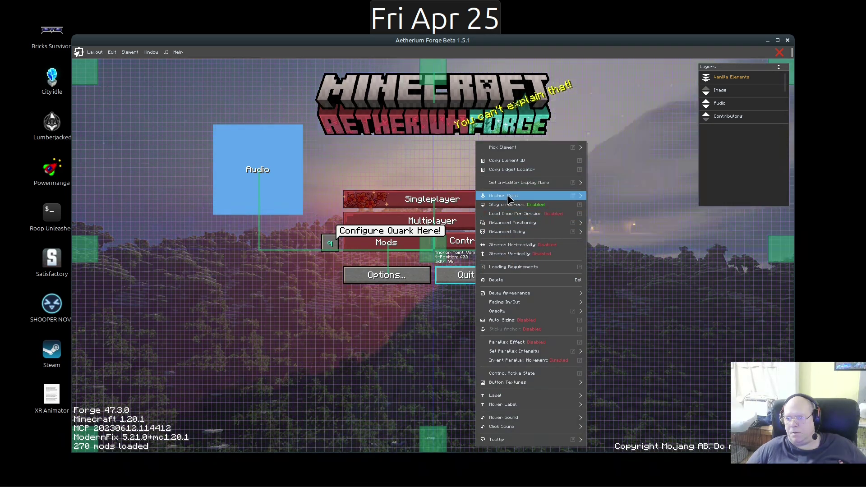
mouse_move(516, 199)
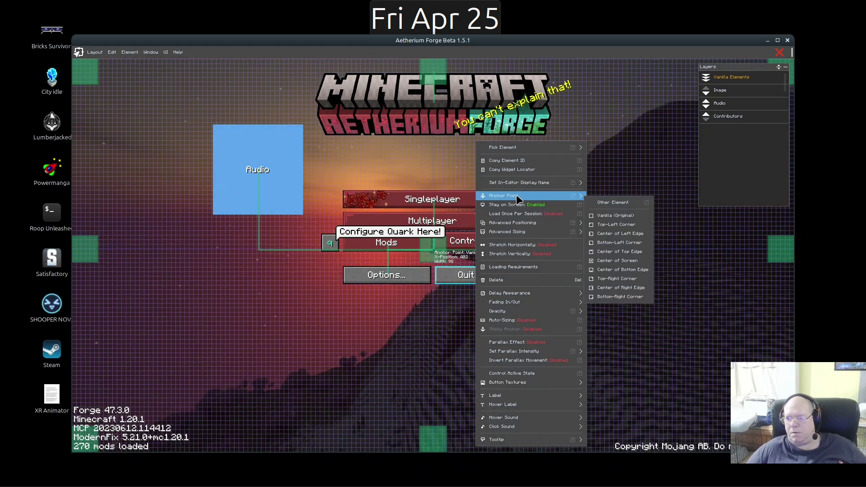
left_click(618, 261)
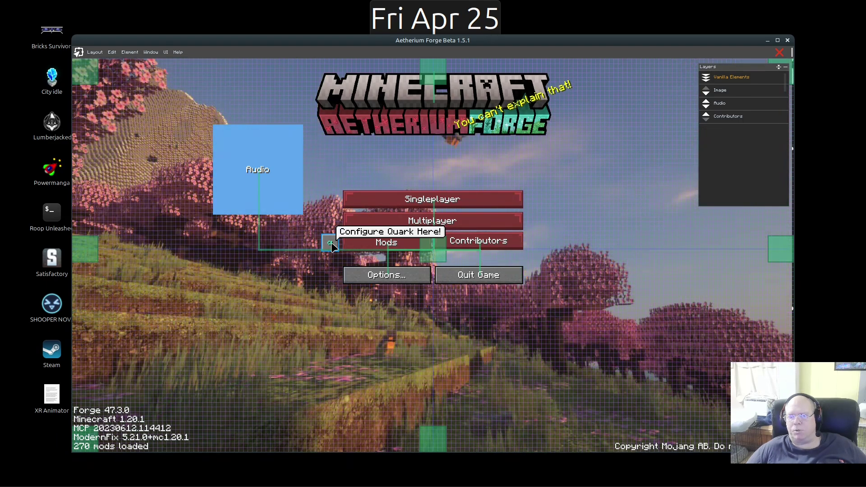
Delete the small Quark button to the left of Mods.
right_click(331, 245)
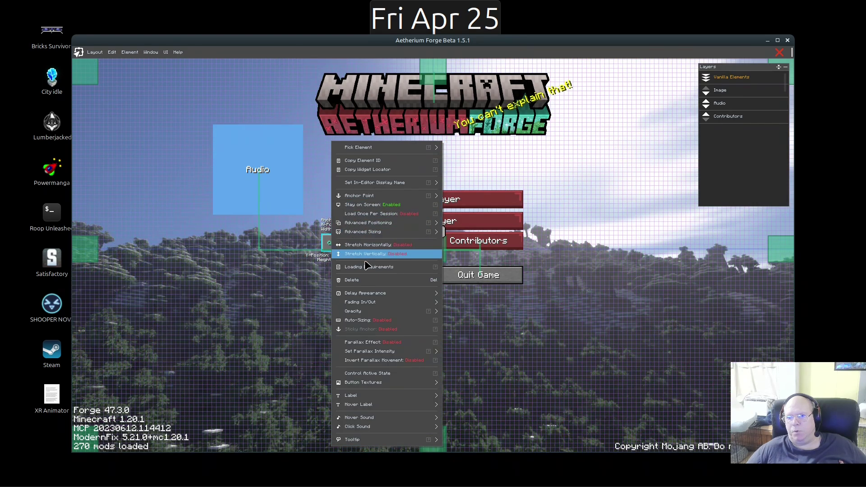
left_click(361, 281)
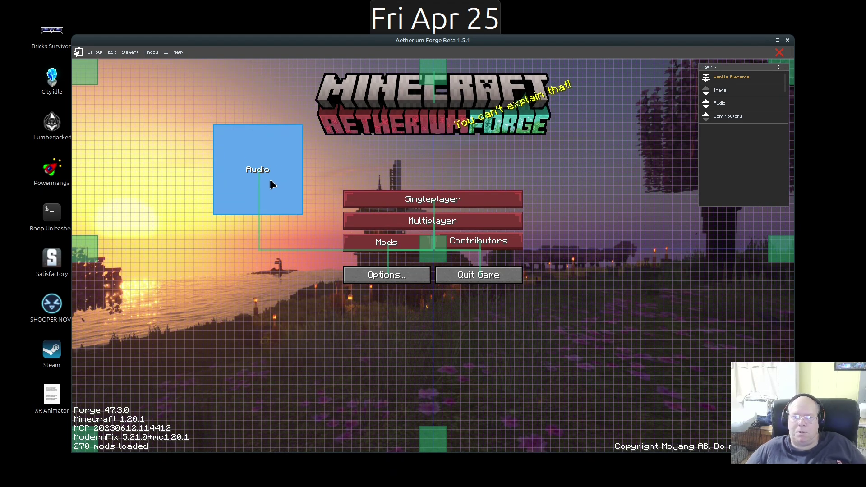
Look at the layout properties and close them without changes.
left_click(100, 53)
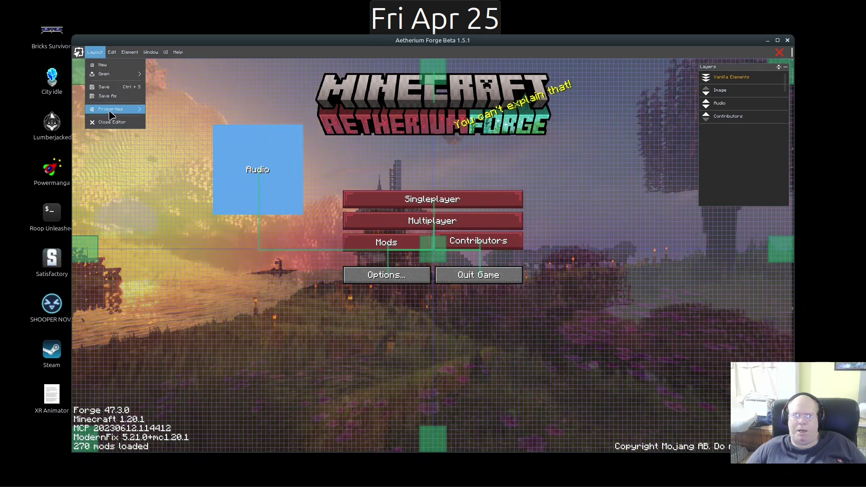
mouse_move(110, 115)
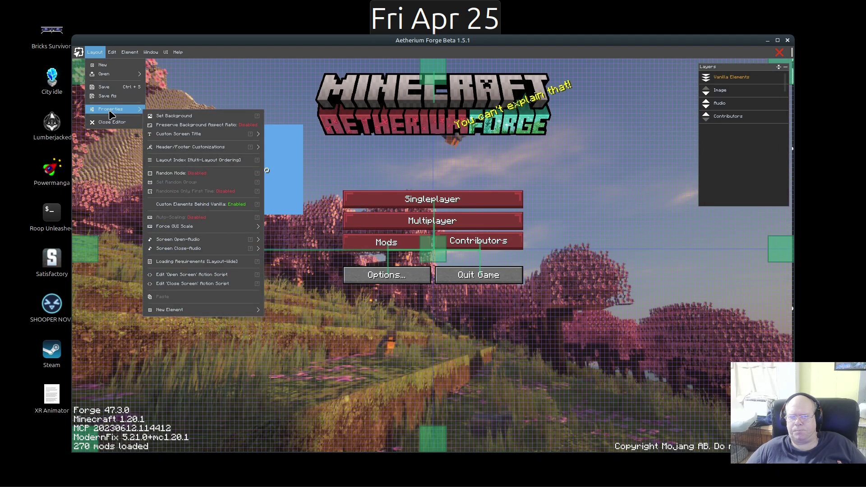
left_click(349, 372)
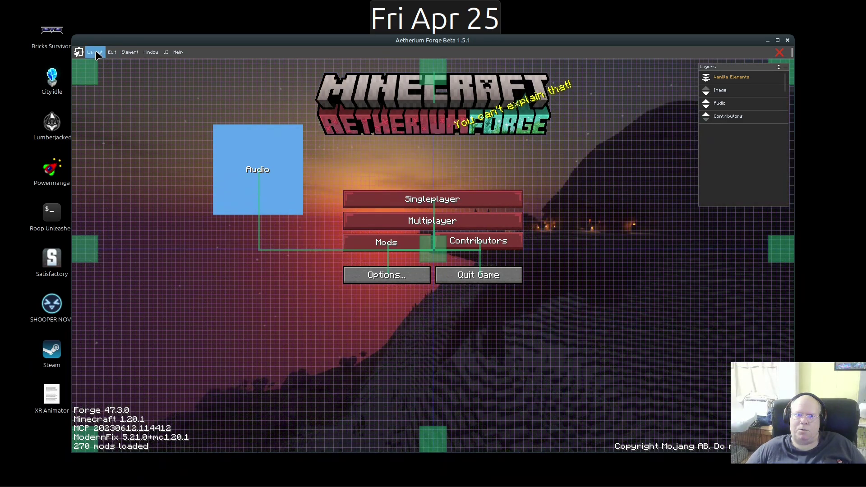
Force the layout's GUI scale to 2.
left_click(95, 52)
mouse_move(115, 111)
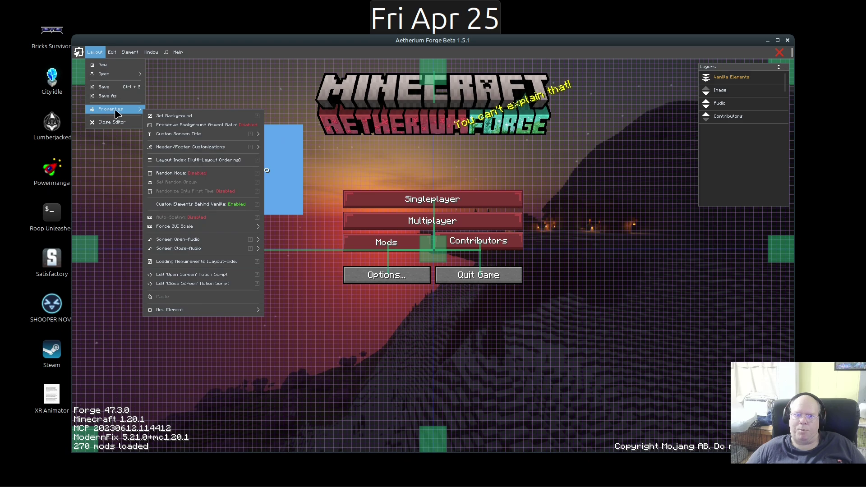
mouse_move(204, 230)
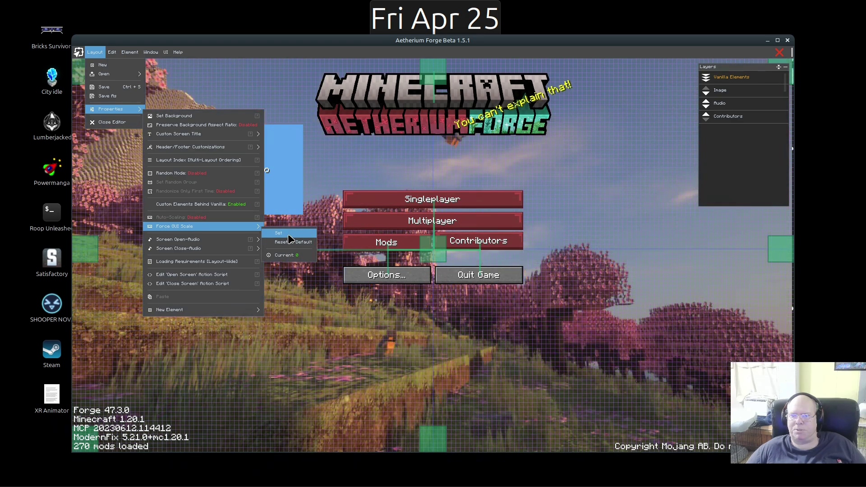
left_click(288, 235)
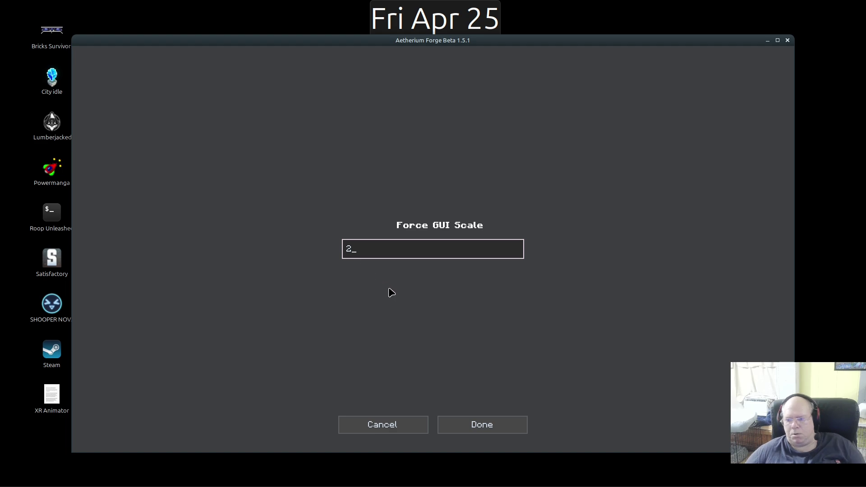
type("2")
left_click(494, 426)
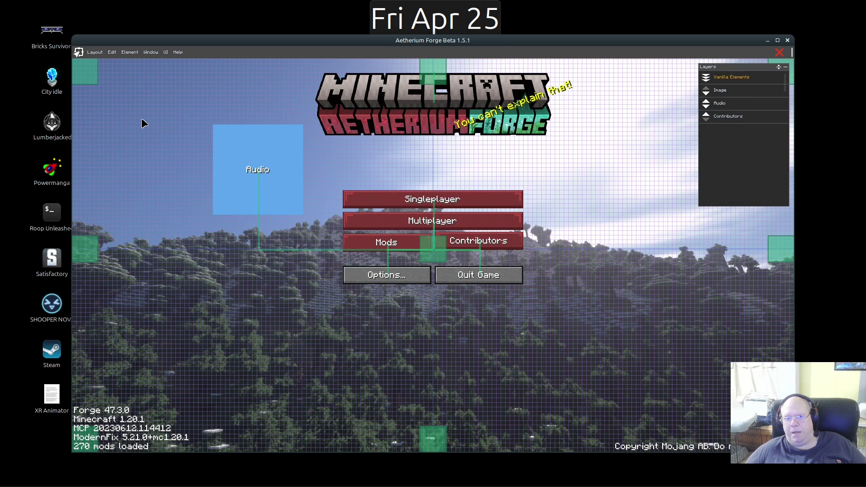
left_click(101, 52)
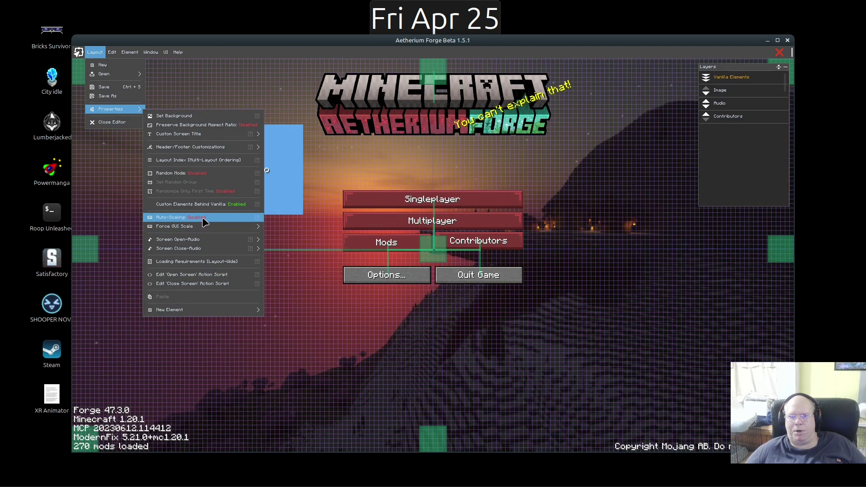
Open Auto-Scaling to view the 1600 x 900 optimal layout size.
left_click(203, 217)
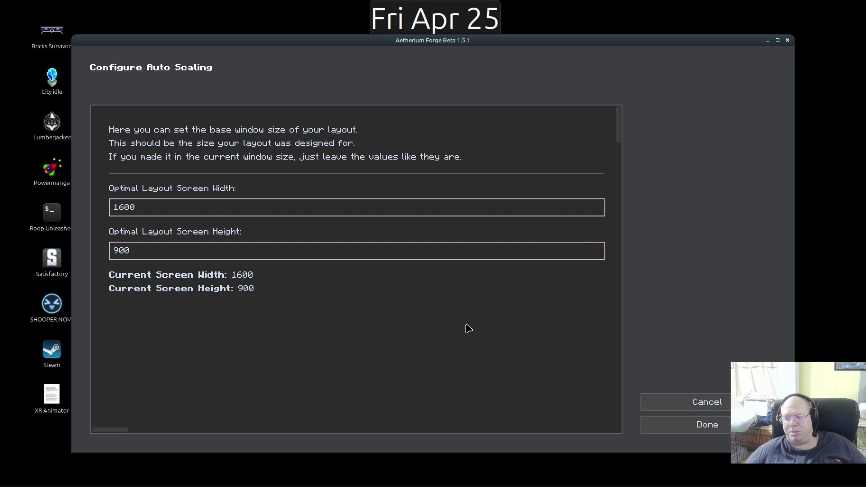
Leave auto scaling unchanged, save the layout, and choose Close Editor.
left_click(675, 424)
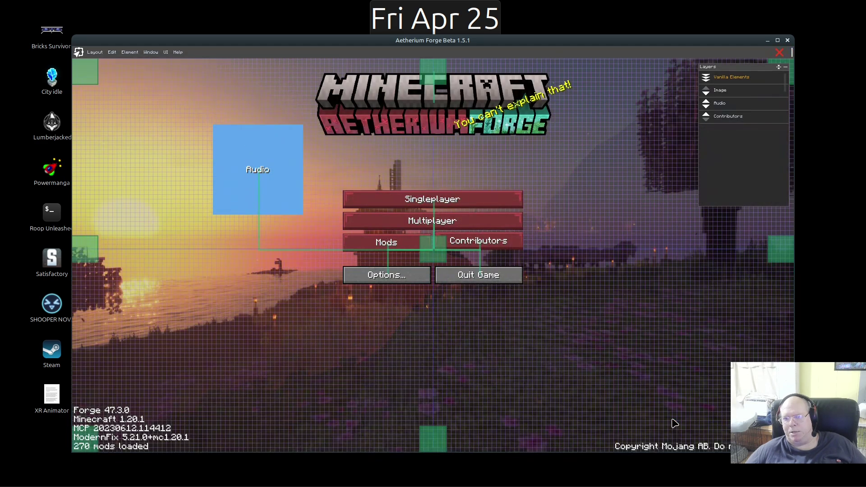
left_click(96, 53)
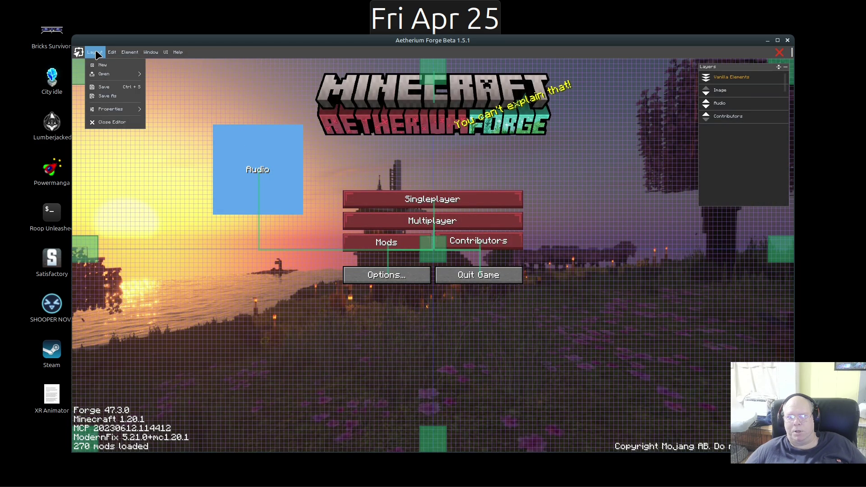
left_click(102, 87)
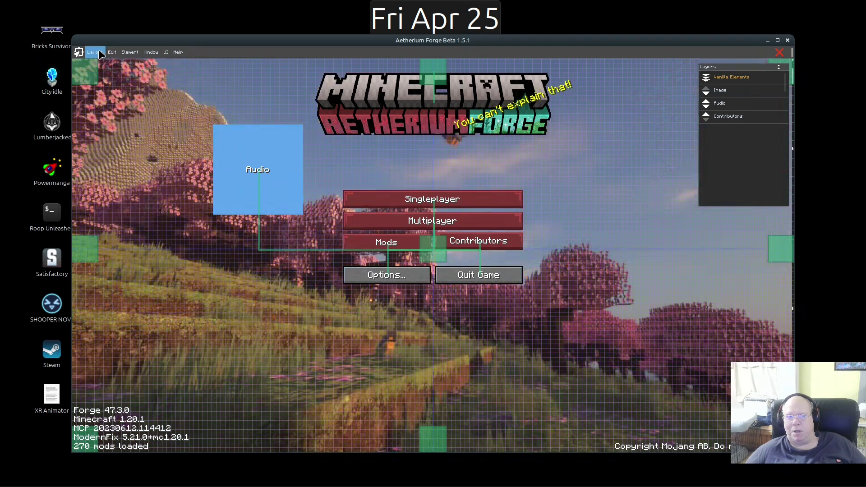
left_click(96, 53)
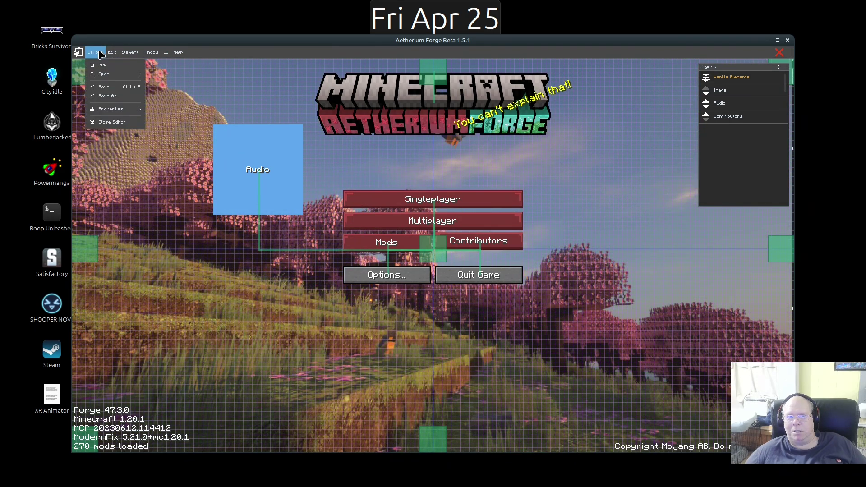
left_click(116, 121)
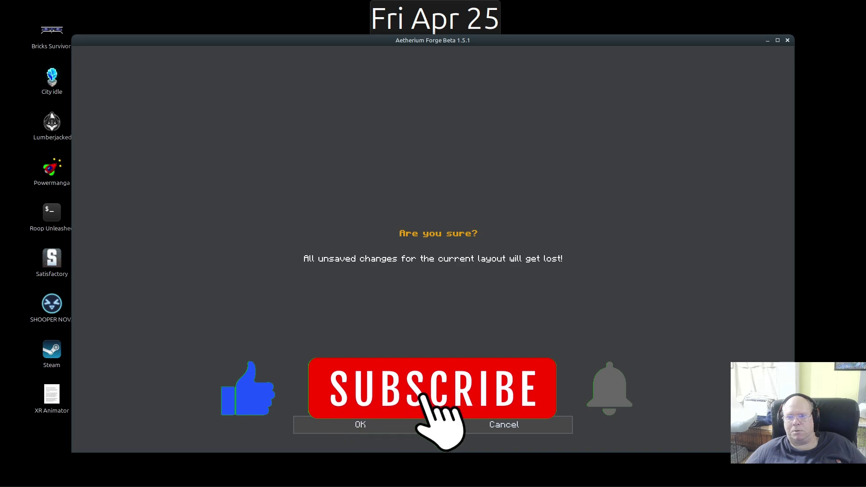
Confirm closing the editor and show the customization bar with Ctrl+Alt+C.
left_click(396, 433)
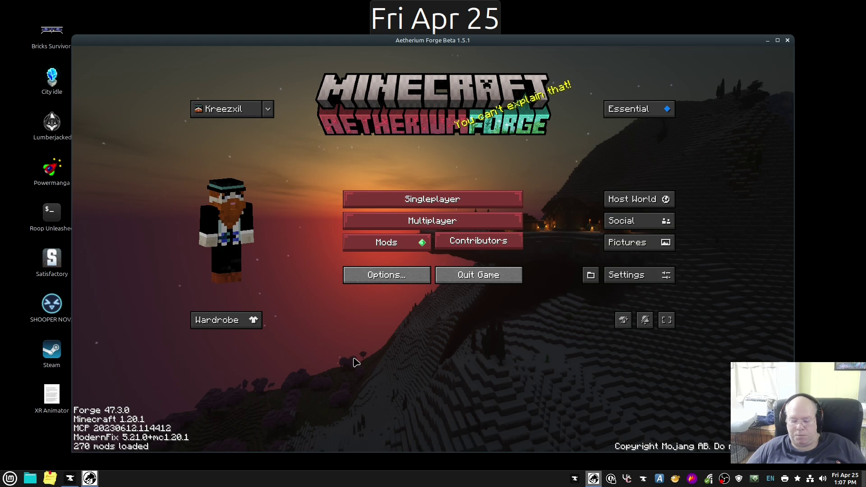
key("ctrl+alt+c")
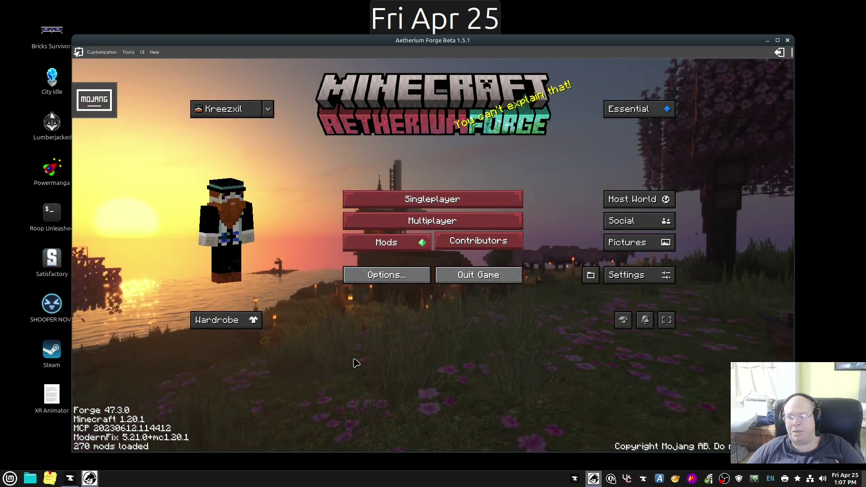
Reopen title_screen_layout for editing via Customization > Layouts.
left_click(108, 52)
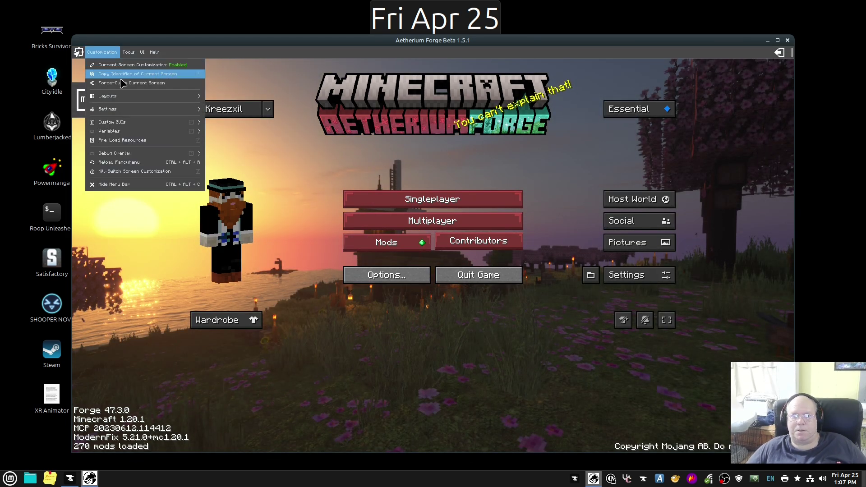
mouse_move(187, 101)
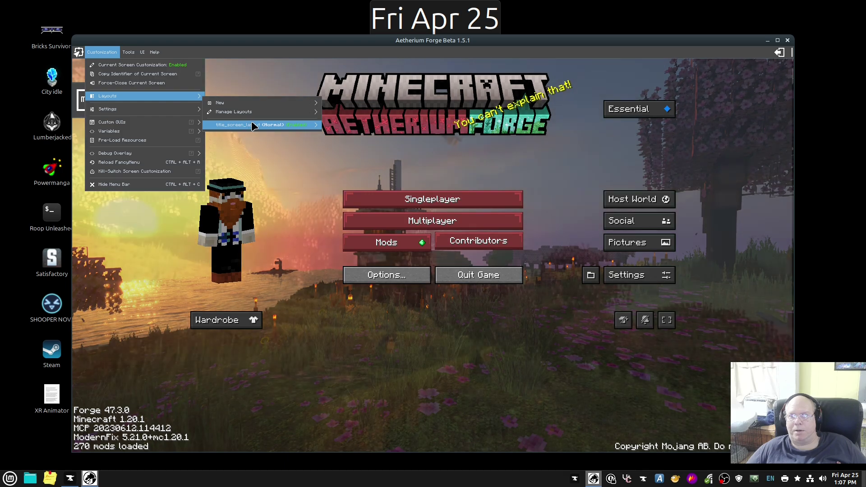
mouse_move(250, 121)
left_click(347, 141)
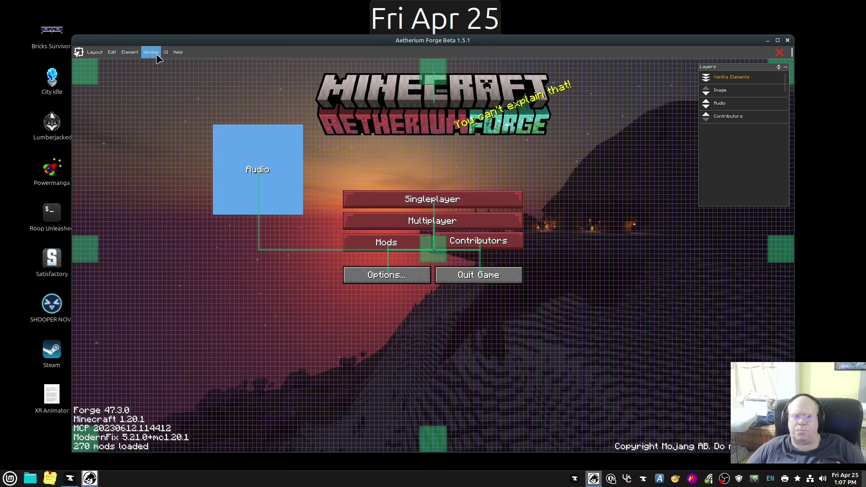
Disable the editor grid, set Anchor Overlay Visibility to Show On Element Dragging, and select Contributors.
left_click(166, 52)
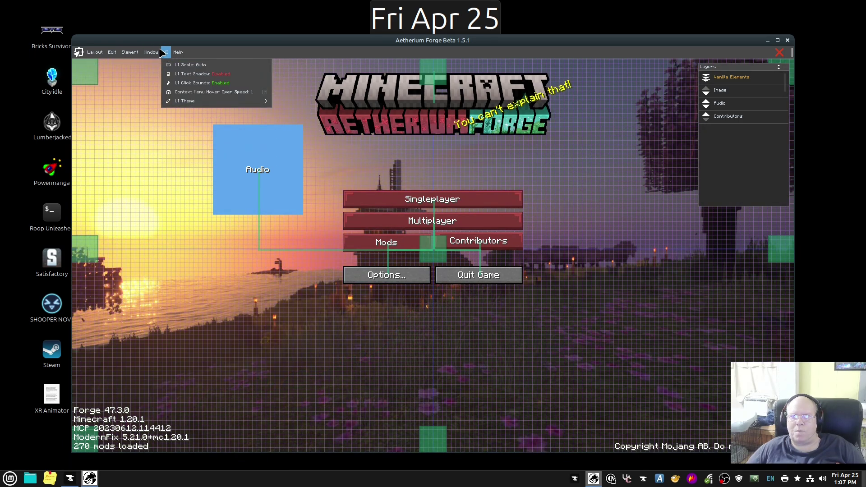
left_click(151, 52)
left_click(157, 78)
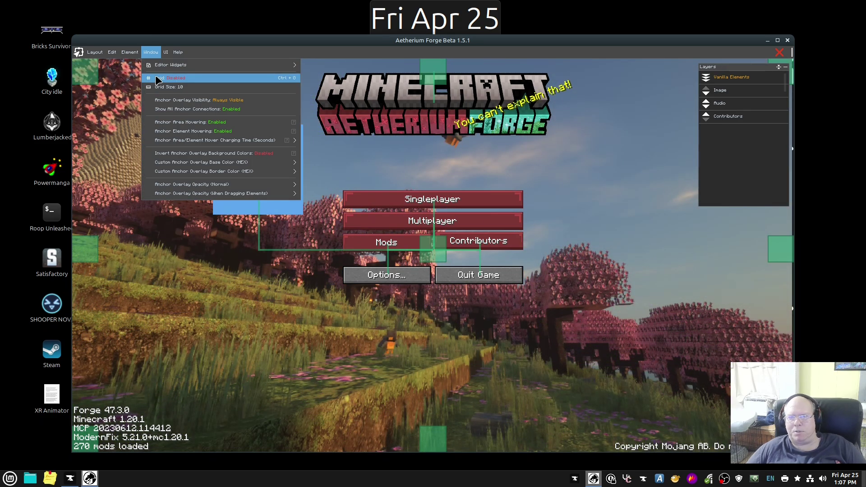
left_click(167, 101)
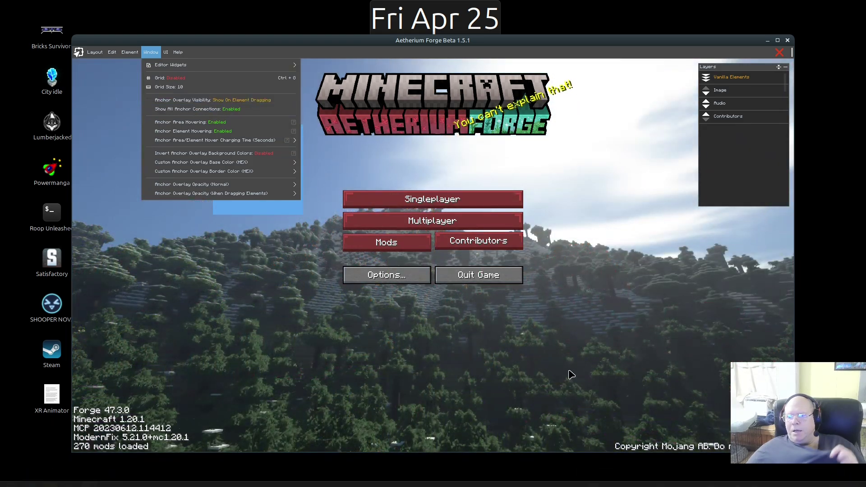
left_click(556, 354)
left_click(469, 246)
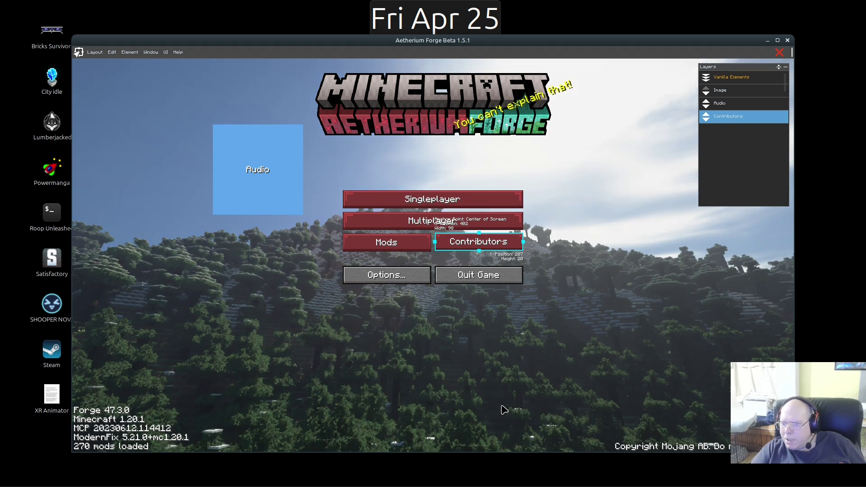
Nudge Contributors down level with Mods, then check the Mods, Multiplayer and Quit Game positions.
key("Down")
key("Down")
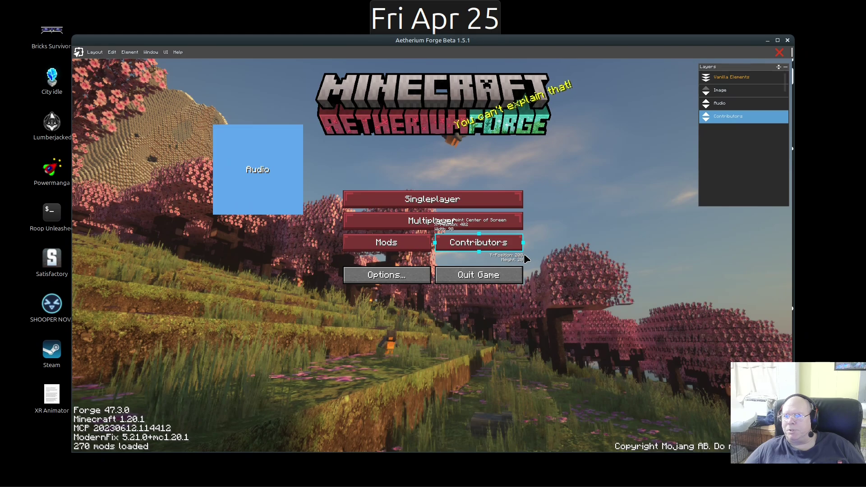
left_click(368, 243)
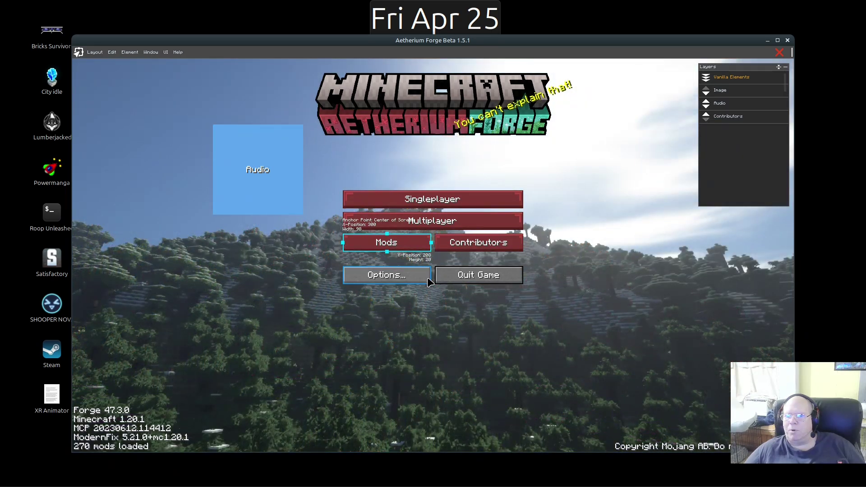
left_click(513, 227)
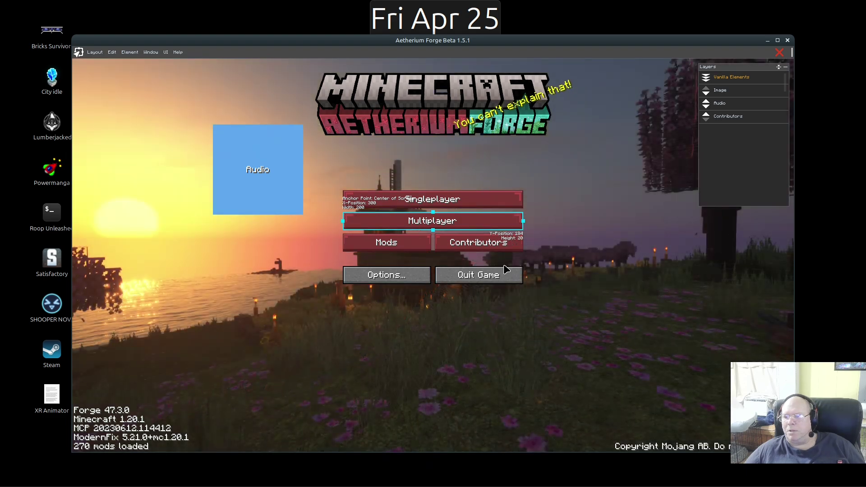
left_click(502, 277)
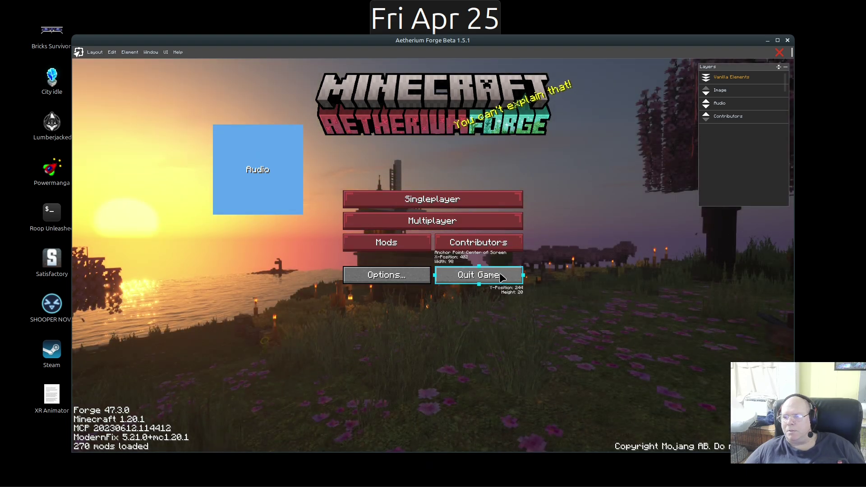
left_click(497, 246)
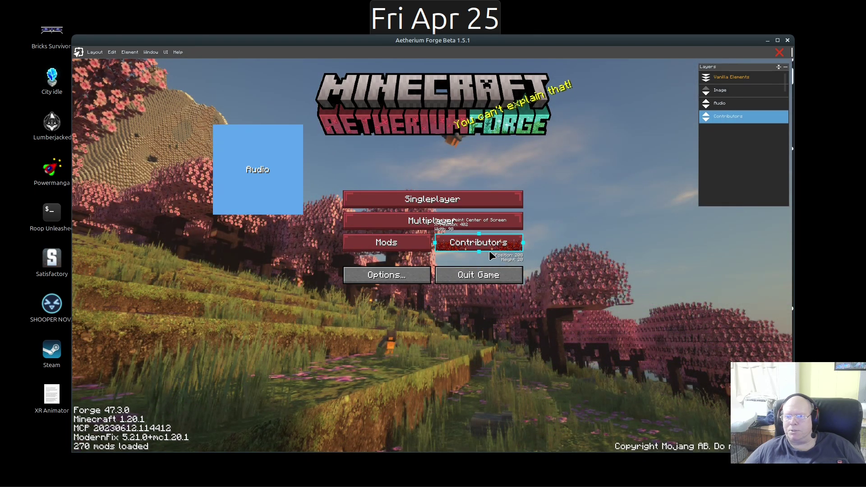
left_click(457, 355)
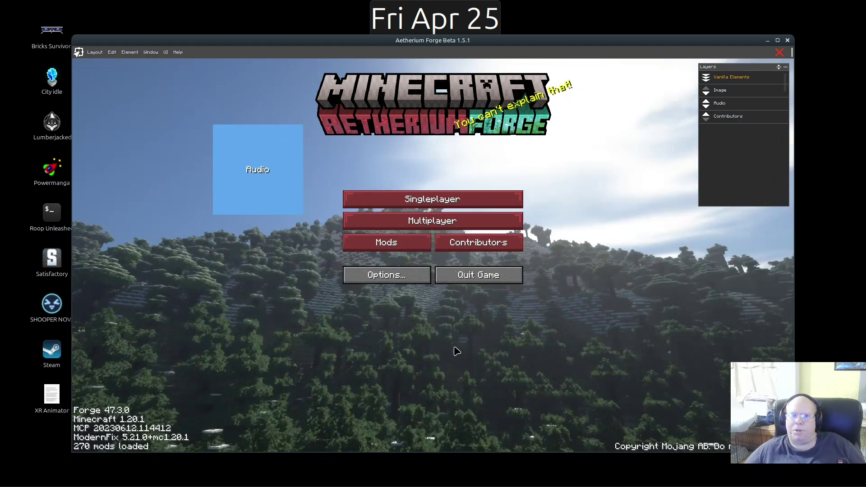
Save the layout, then close the editor and confirm with OK.
left_click(95, 52)
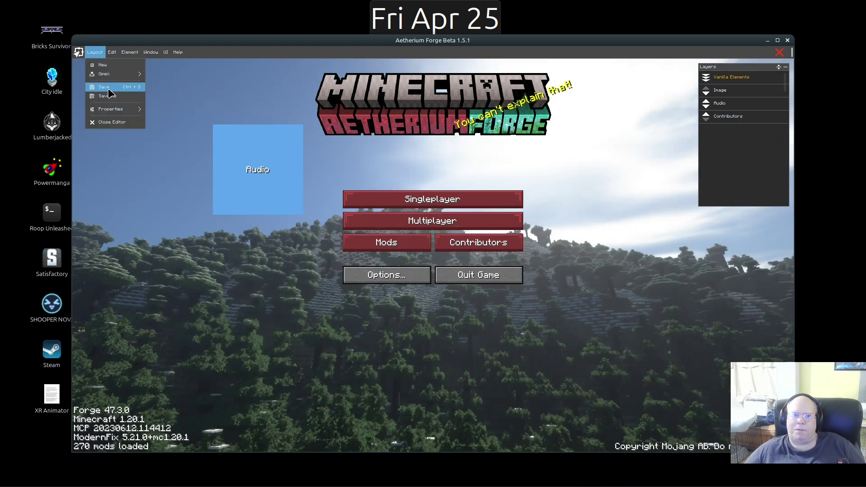
left_click(109, 94)
left_click(95, 52)
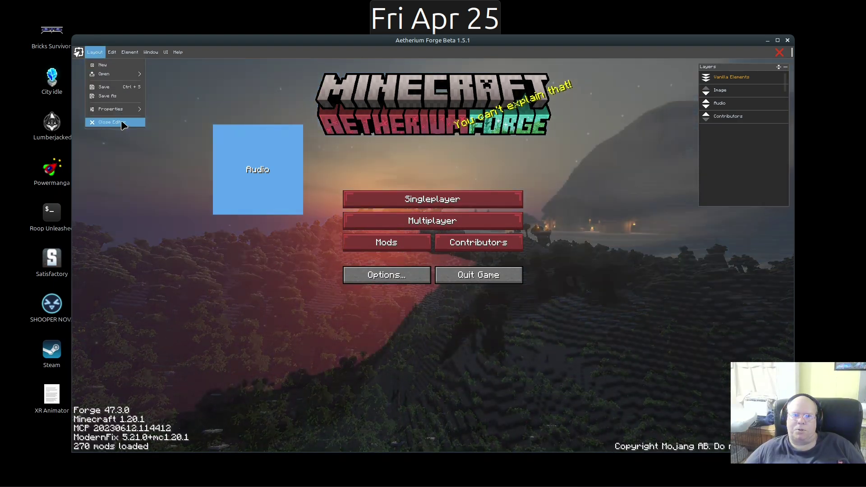
left_click(111, 122)
left_click(356, 427)
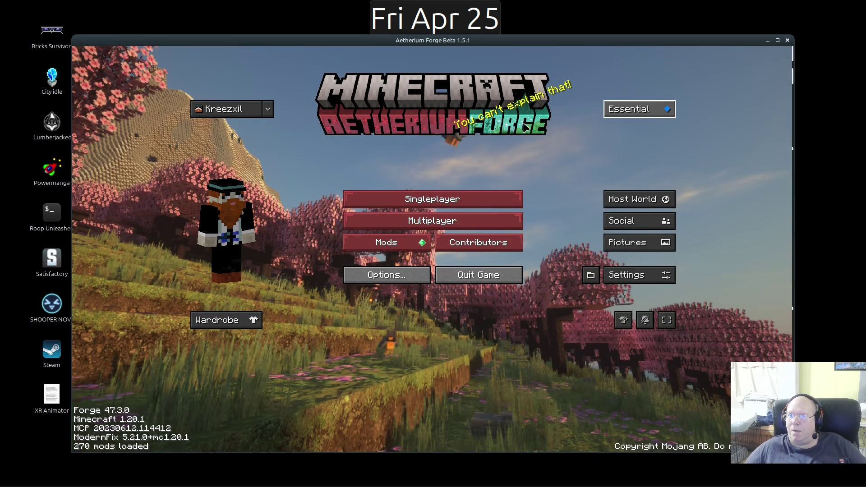
Drag the game window's top-left corner out to the left screen edge to enlarge it.
left_click_drag(72, 36, 530, 152)
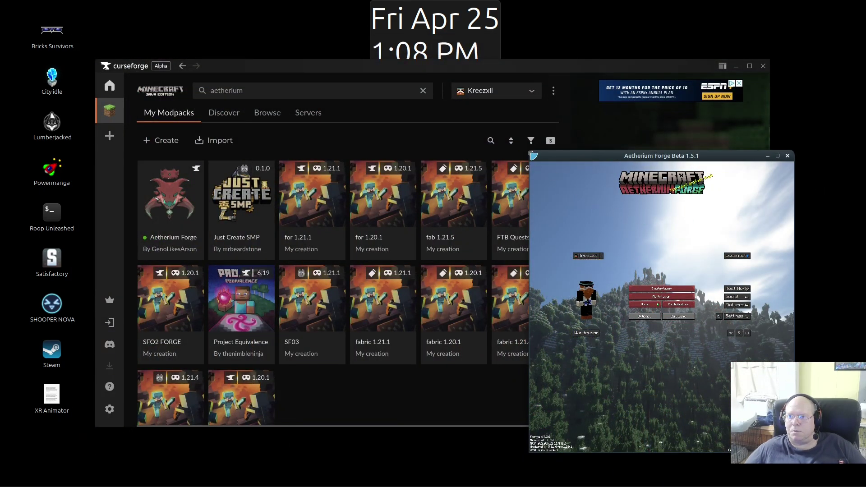
left_click_drag(533, 155, 475, 20)
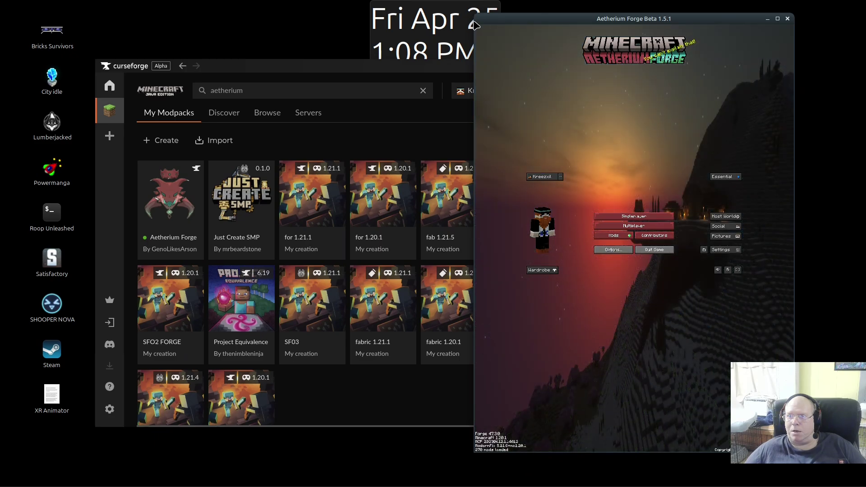
left_click_drag(477, 21, 4, 19)
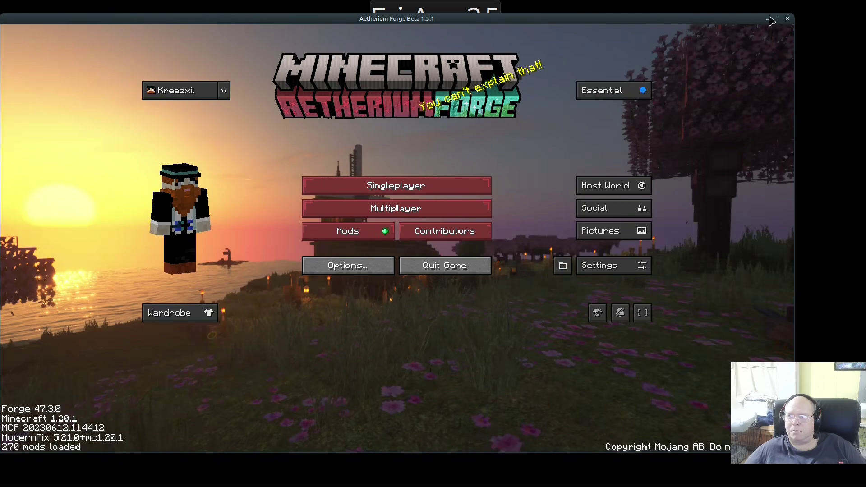
Maximize the game window, then switch to fullscreen with F11.
left_click(778, 19)
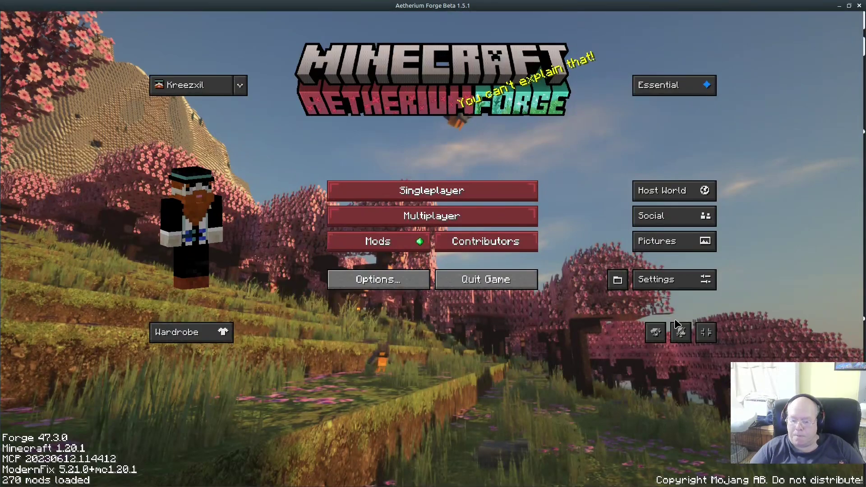
key("F11")
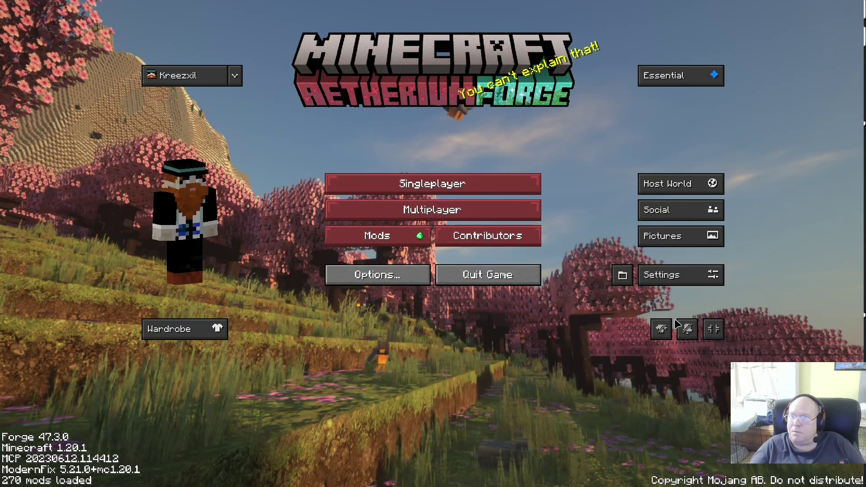